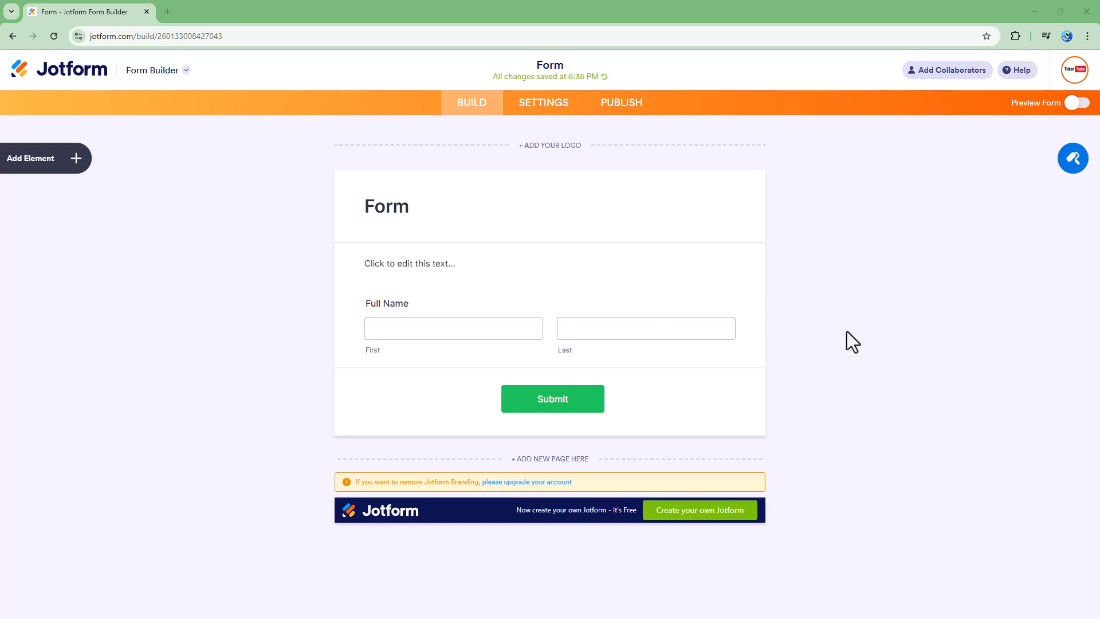
- Title the form heading "TutorTube Form" and add the subheading "This form is for learning purposes."
{"action": "left_click", "coordinate": [411, 205]}
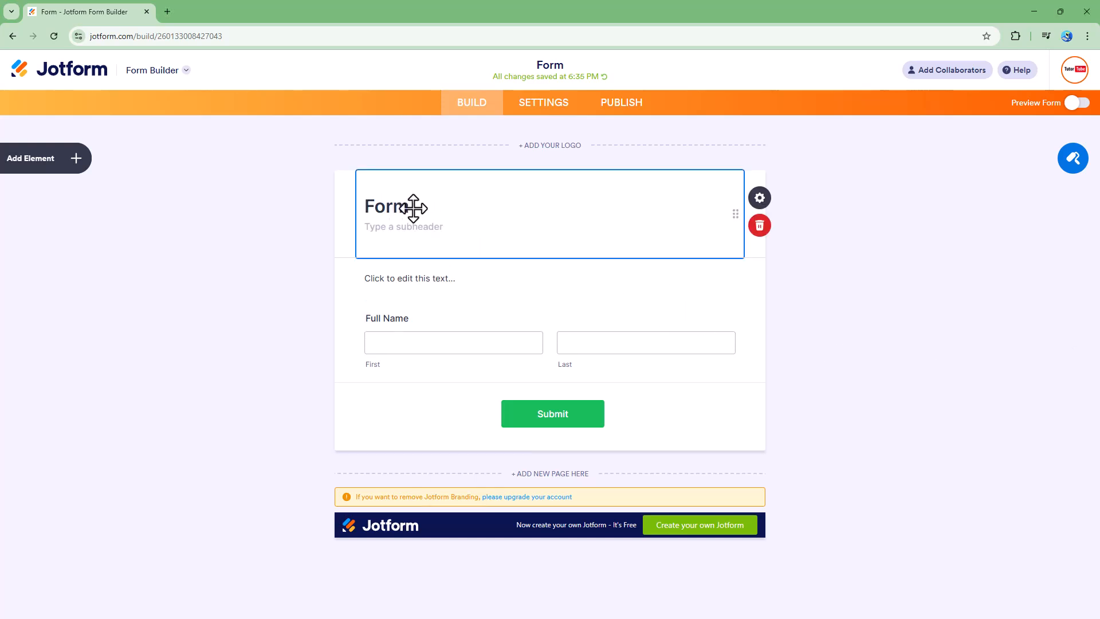
{"action": "double_click", "coordinate": [388, 201]}
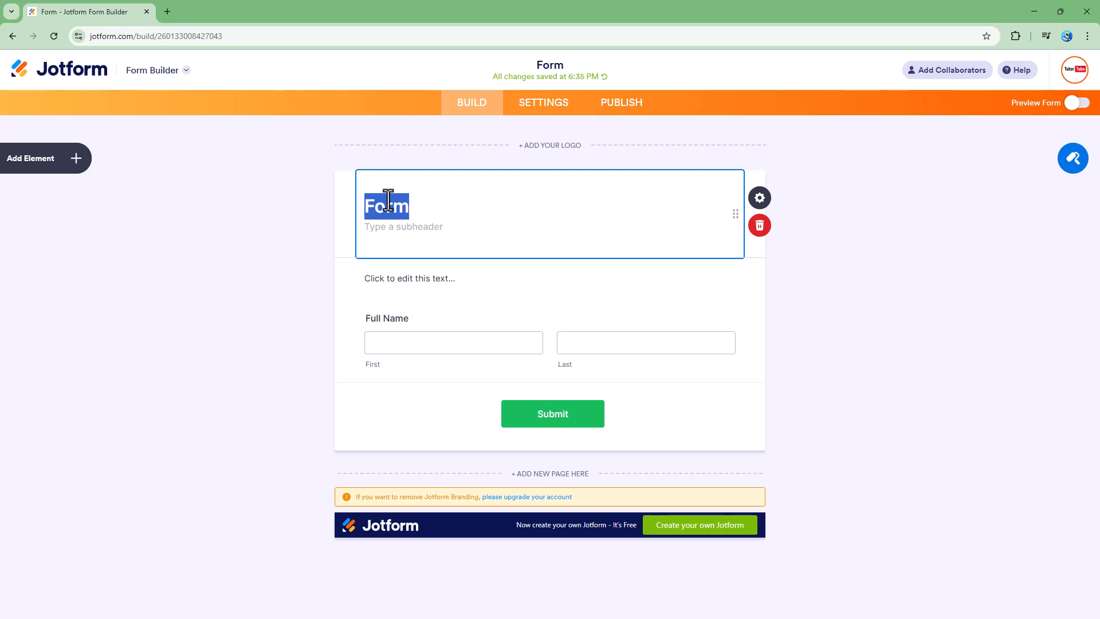
{"action": "type", "text": "TutorTube Form"}
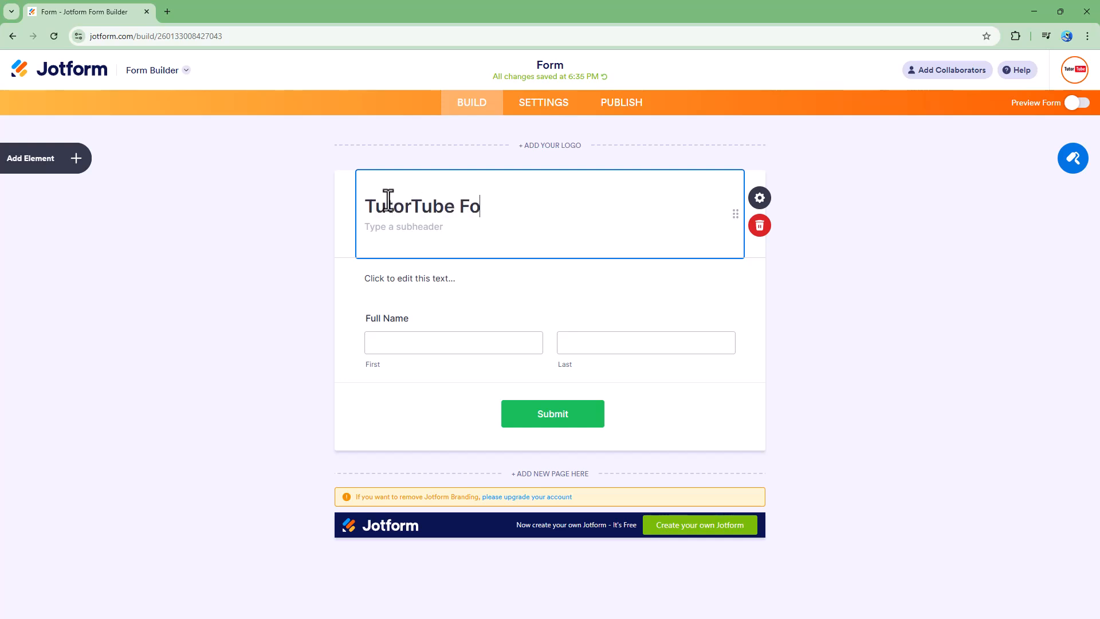
{"action": "left_click", "coordinate": [409, 229]}
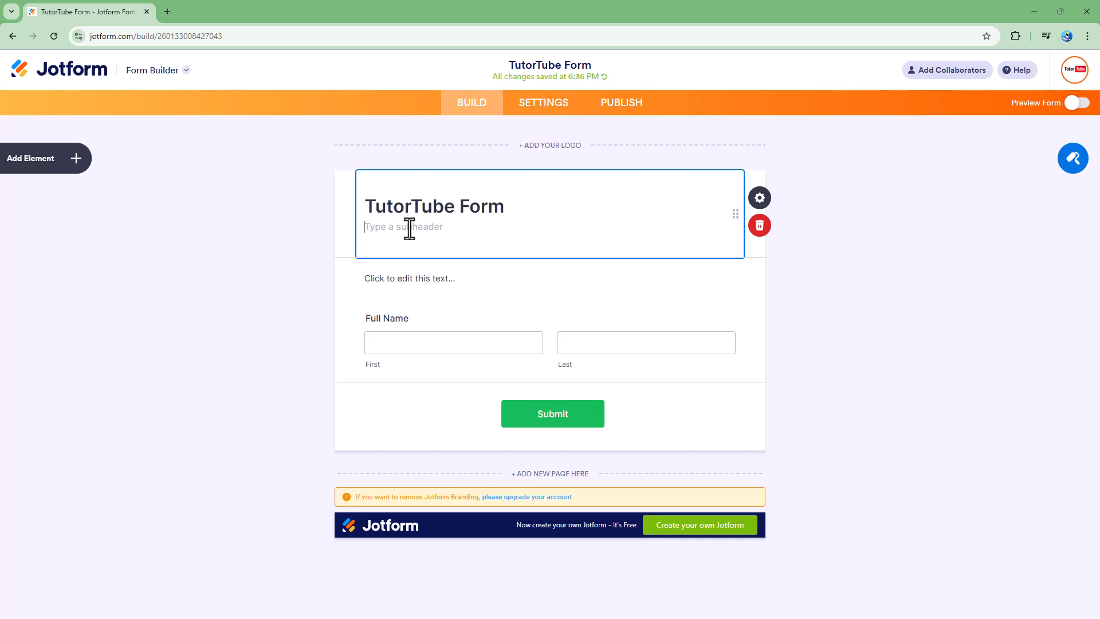
{"action": "type", "text": "This form is for learning purposes."}
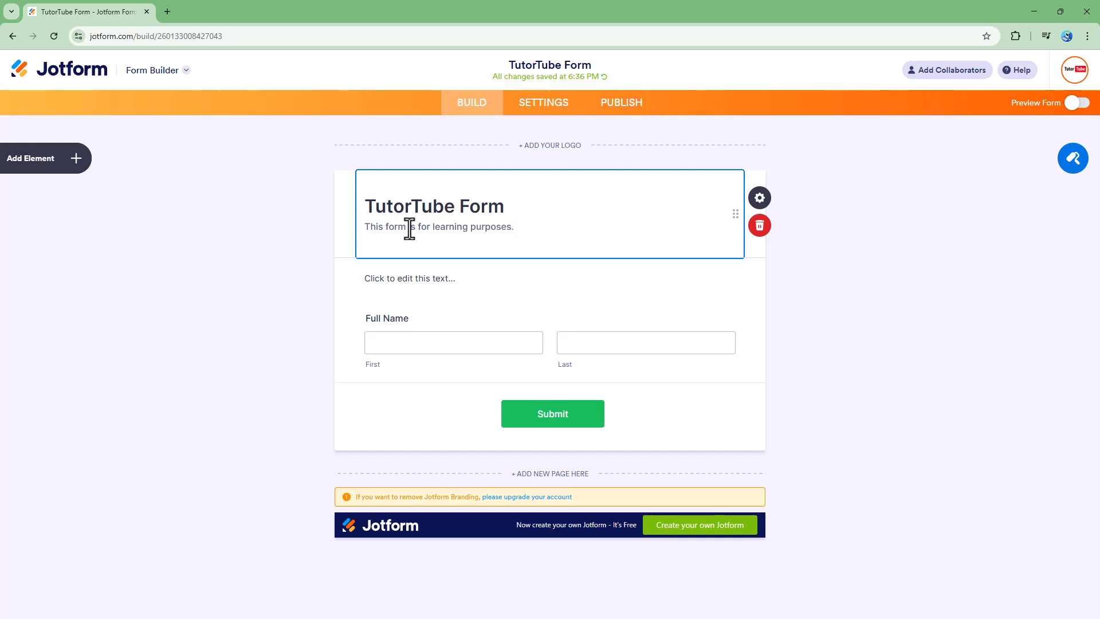
{"action": "left_click", "coordinate": [831, 263]}
- Open the properties of the form's heading, keeping the heading text as "TutorTube Form"
{"action": "left_click", "coordinate": [438, 205]}
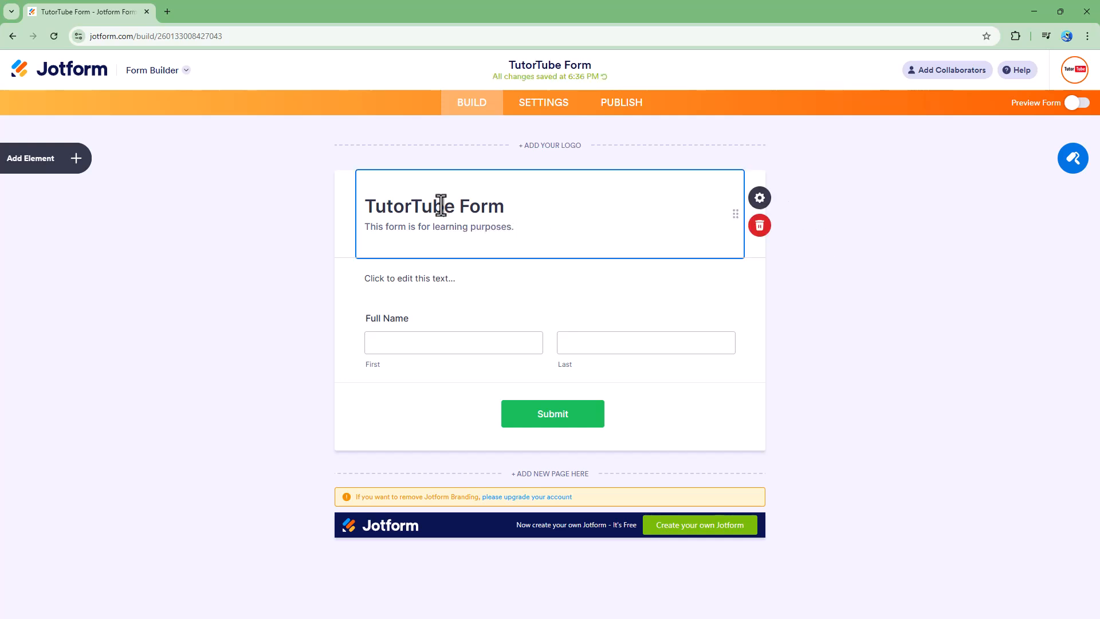
{"action": "left_click", "coordinate": [765, 200]}
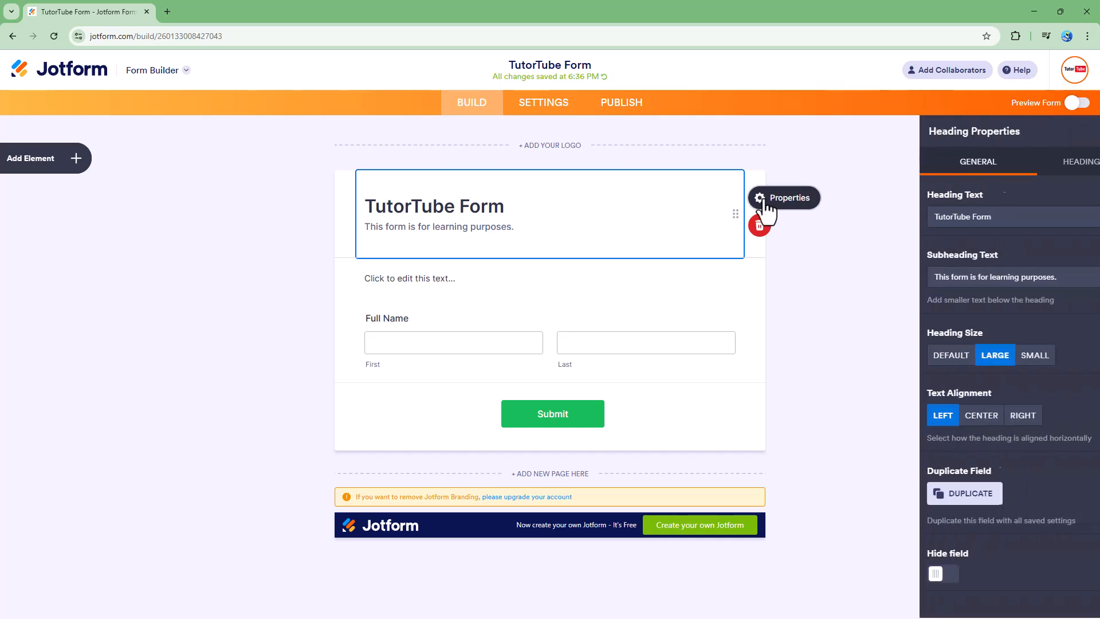
{"action": "left_click", "coordinate": [942, 218]}
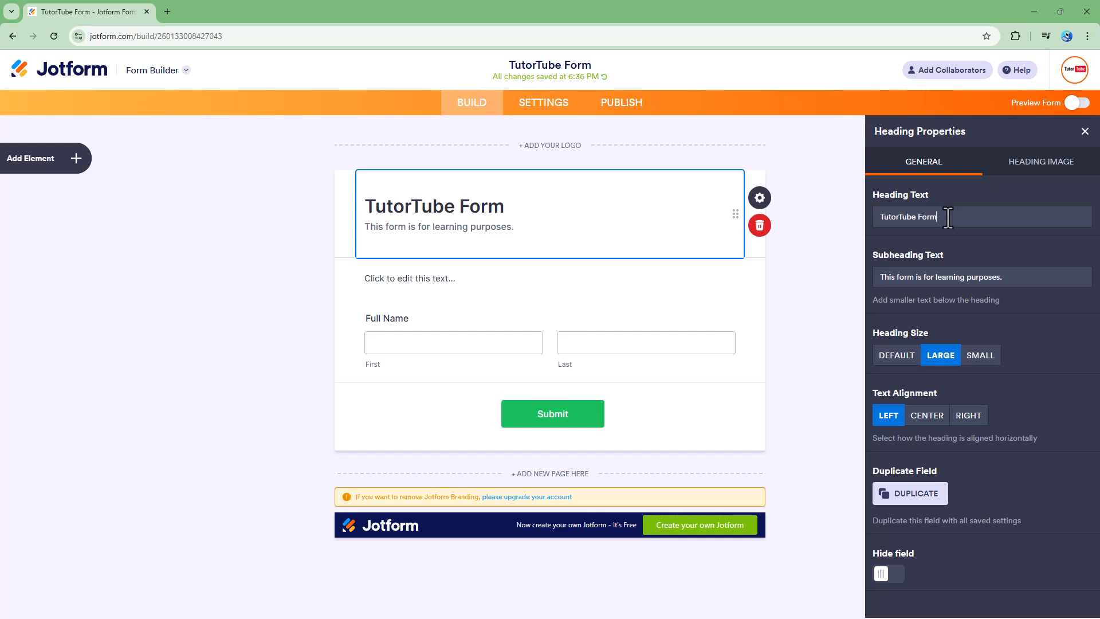
{"action": "type", "text": "s"}
{"action": "key", "text": "BackSpace"}
- Try the Default and Small heading sizes and return the heading to Large
{"action": "left_click", "coordinate": [892, 357]}
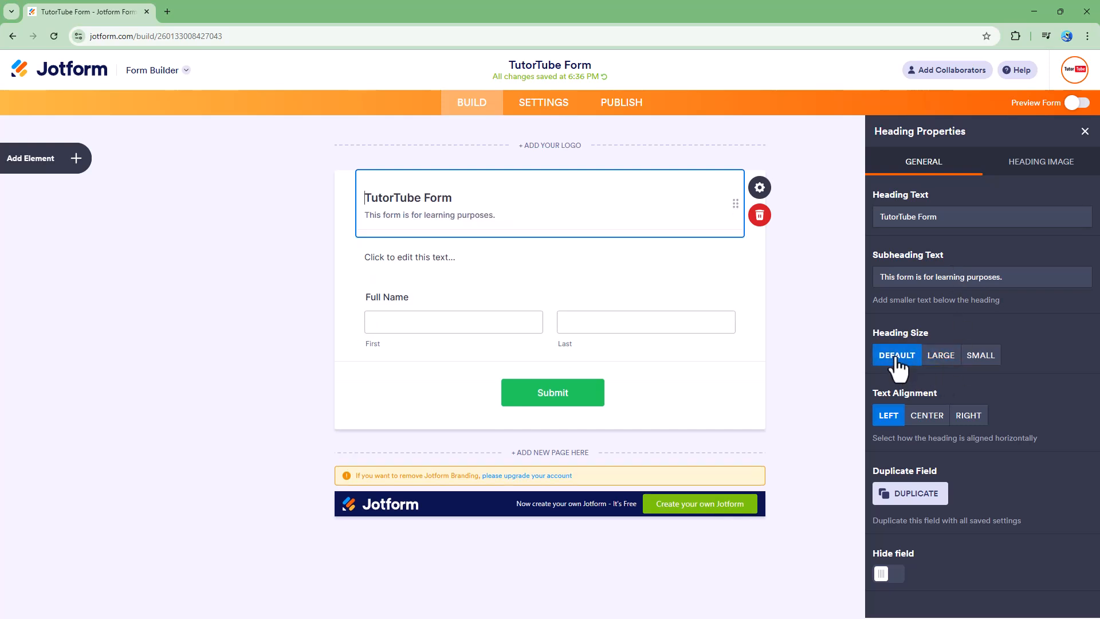
{"action": "left_click", "coordinate": [939, 358]}
{"action": "left_click", "coordinate": [978, 358]}
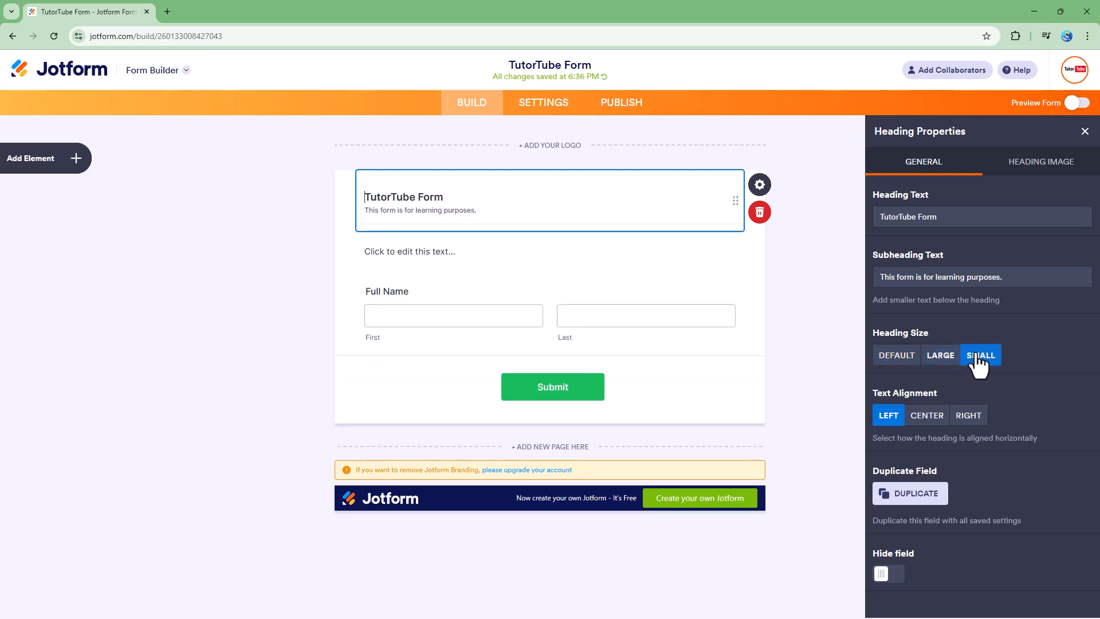
{"action": "left_click", "coordinate": [938, 359]}
{"action": "left_click", "coordinate": [898, 358]}
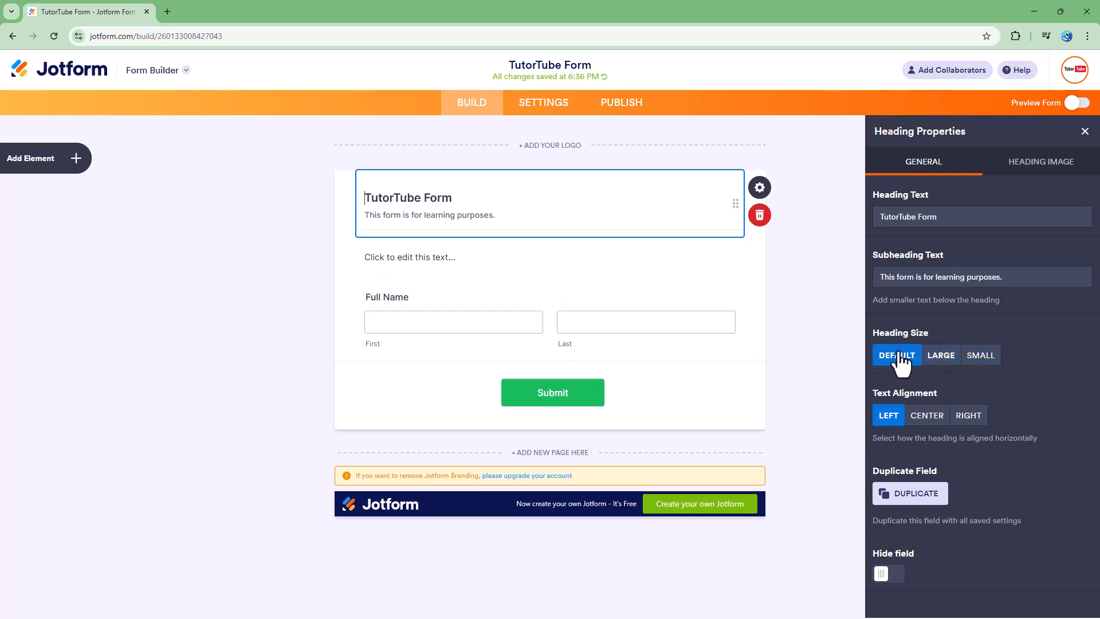
{"action": "left_click", "coordinate": [939, 358]}
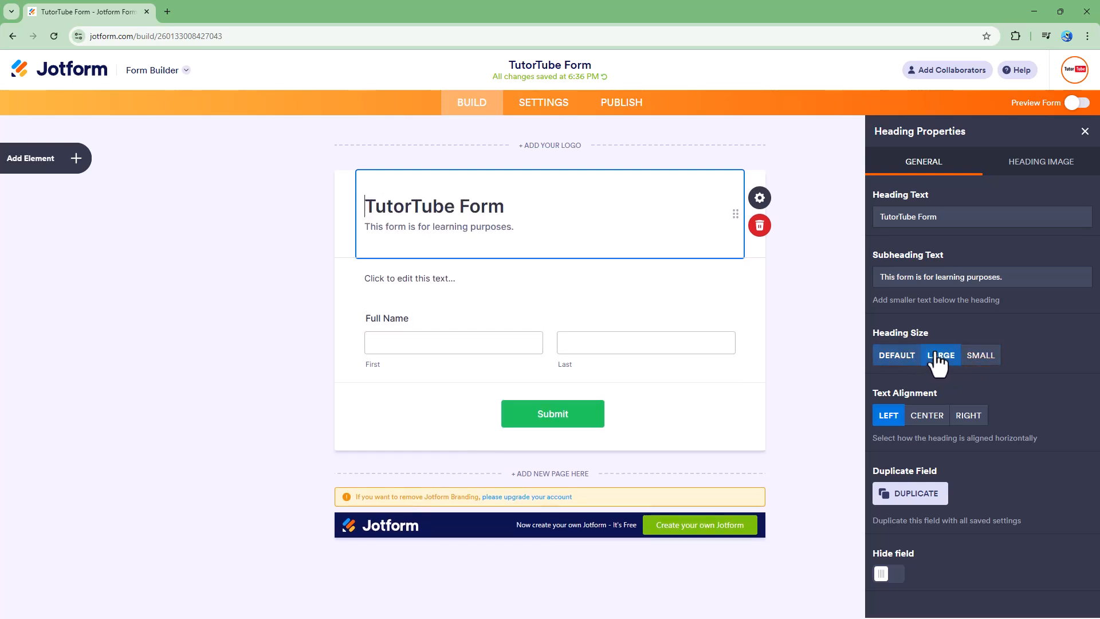
- Try the Center and Right text alignments for the heading and return it to Left
{"action": "left_click", "coordinate": [922, 417]}
{"action": "left_click", "coordinate": [967, 417]}
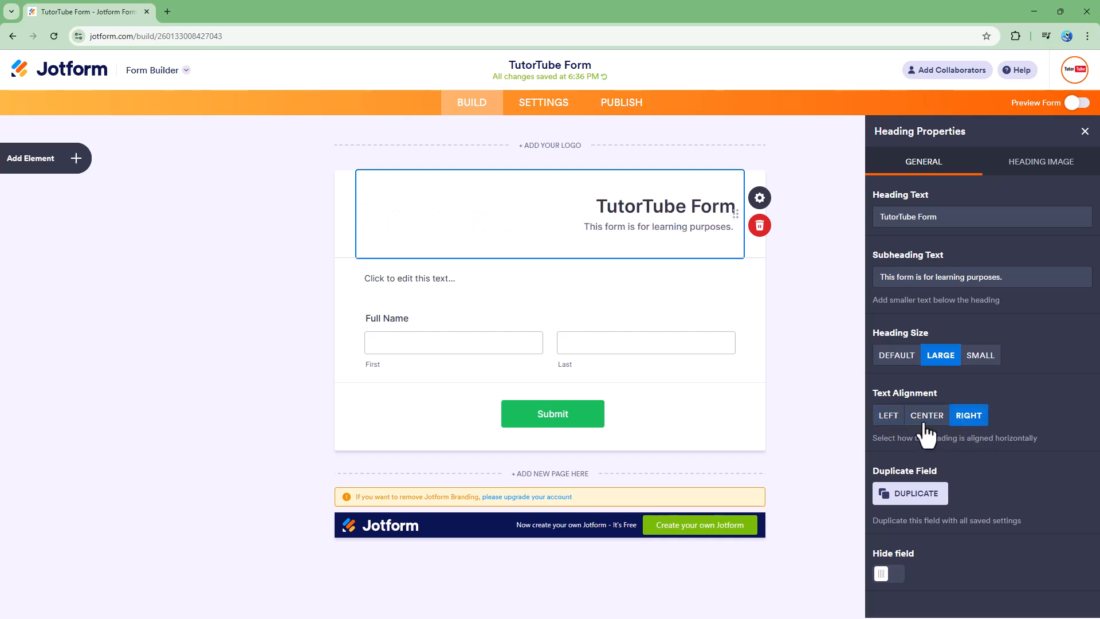
{"action": "left_click", "coordinate": [889, 416]}
- Try hiding the heading field and switch the hiding off again
{"action": "left_click", "coordinate": [889, 574]}
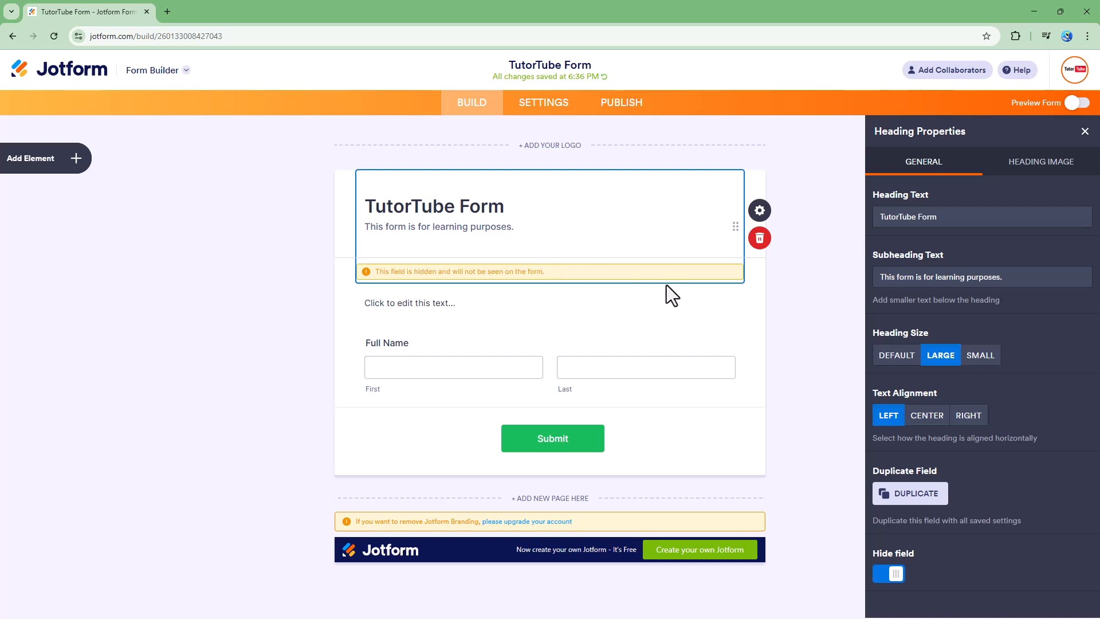
{"action": "left_click", "coordinate": [890, 576]}
{"action": "left_click", "coordinate": [891, 578]}
{"action": "left_click", "coordinate": [891, 577]}
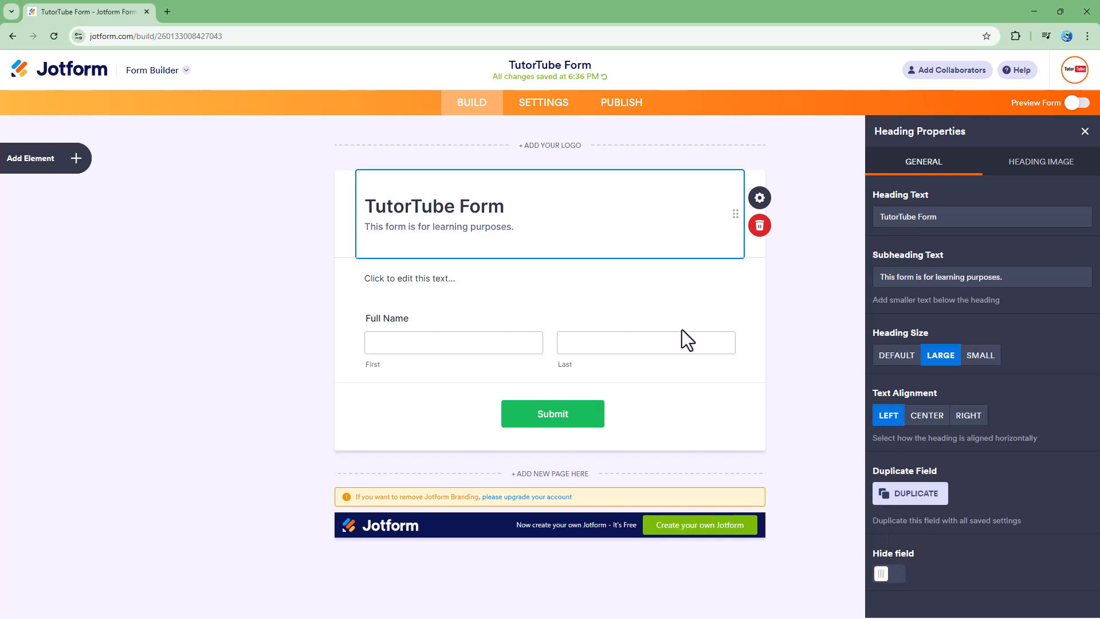
- Place a duplicate of the heading below the Full Name field and delete that copy
{"action": "left_click", "coordinate": [911, 494]}
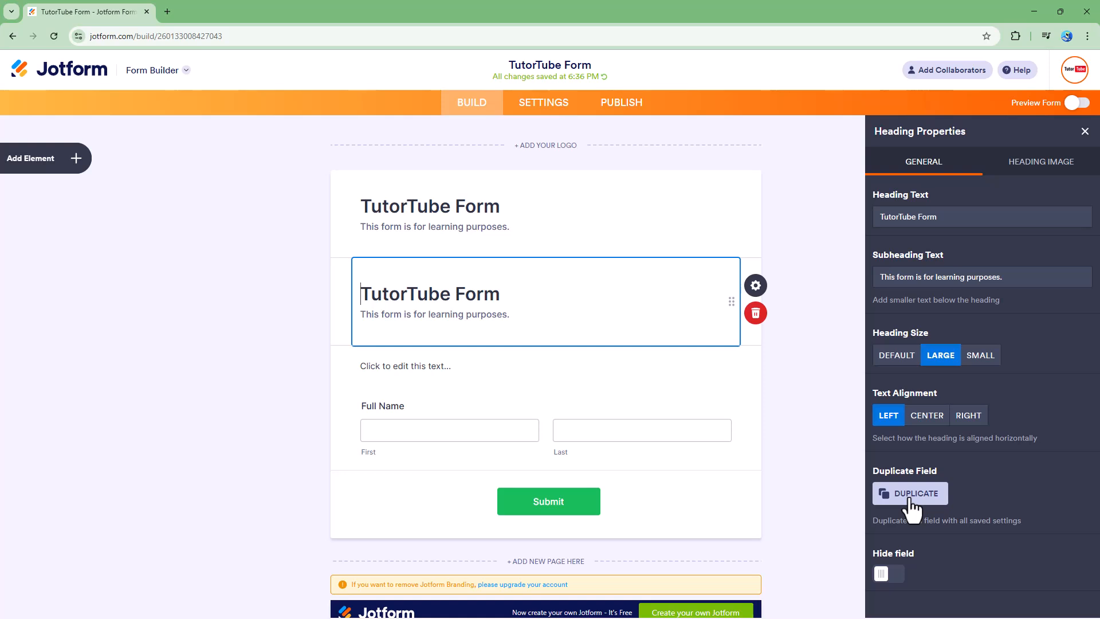
{"action": "left_click_drag", "start_coordinate": [656, 257], "coordinate": [609, 397]}
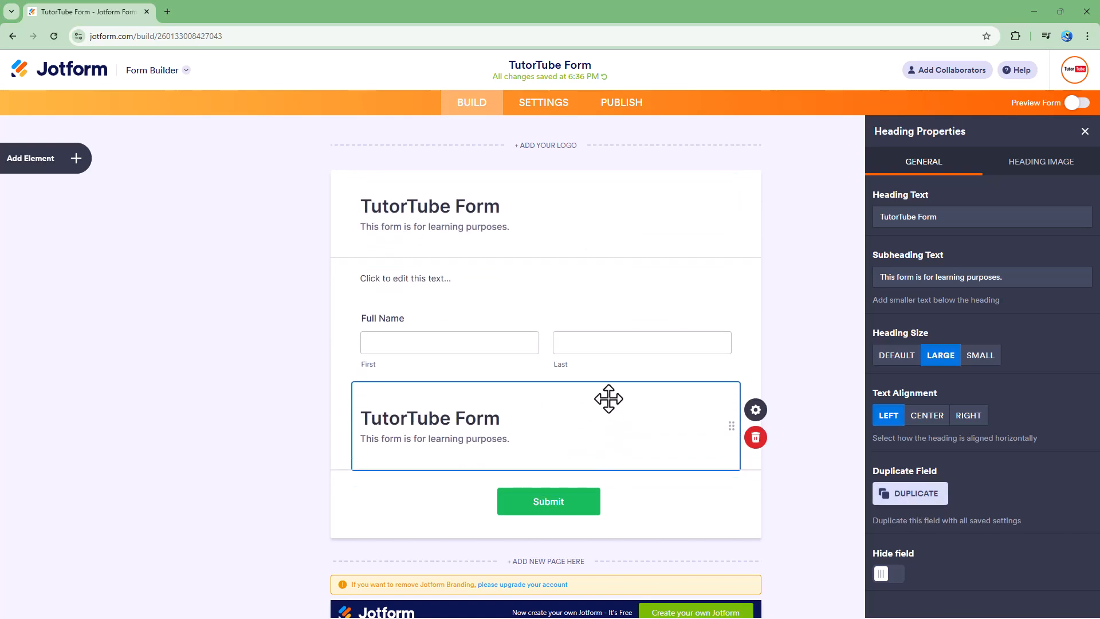
{"action": "left_click", "coordinate": [761, 446]}
- Add a heading image from the copied web address ending in musical-accompaniment-4463982_1280.jpg
{"action": "left_click", "coordinate": [571, 210]}
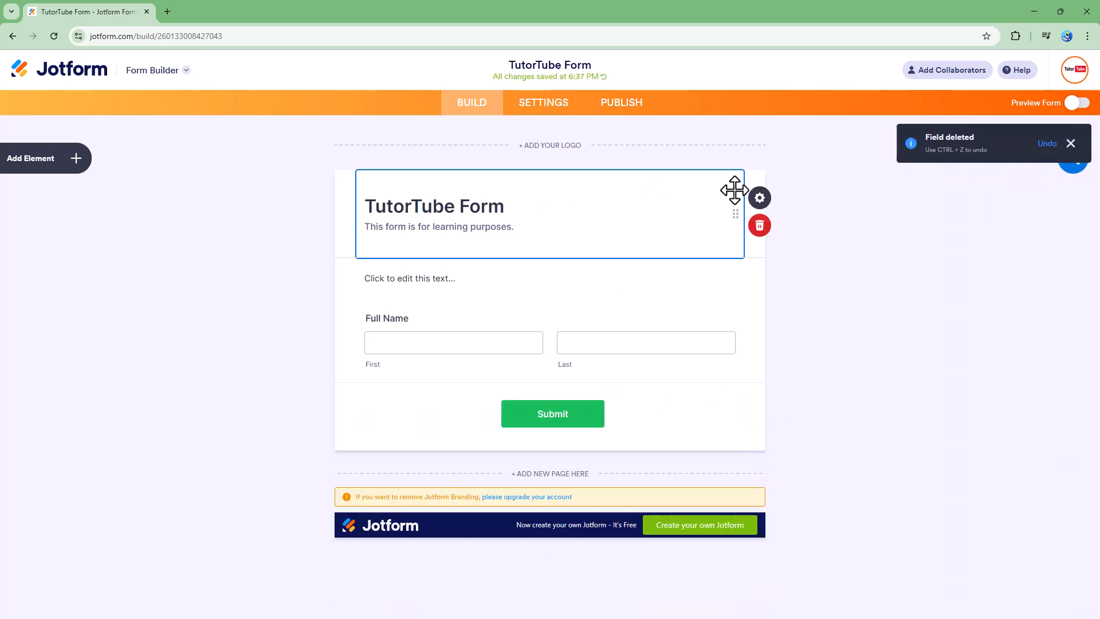
{"action": "left_click", "coordinate": [760, 199]}
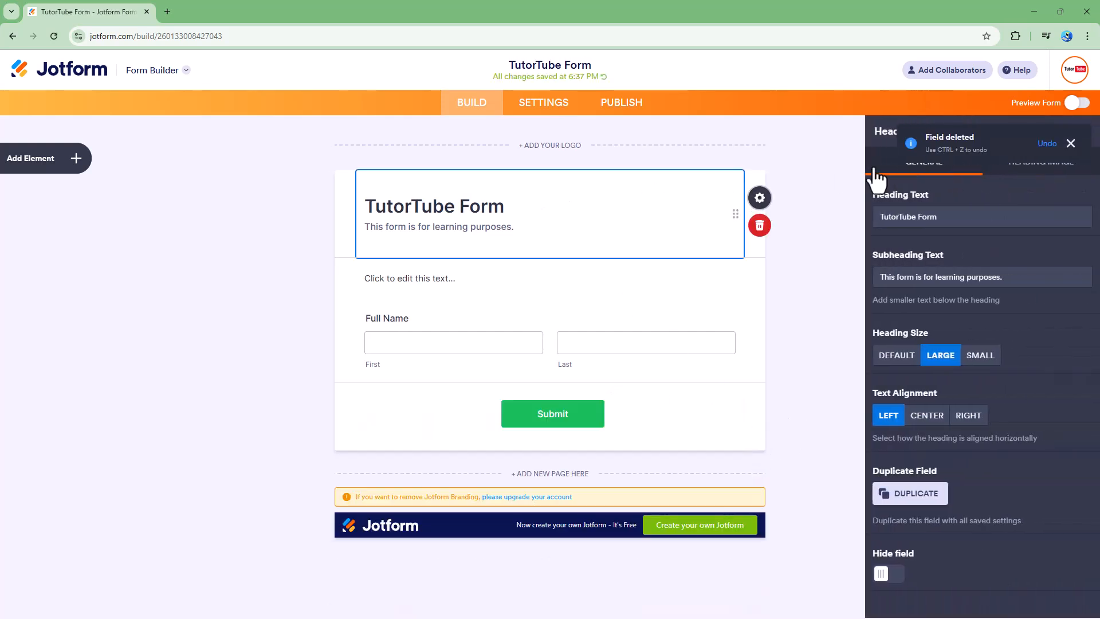
{"action": "left_click", "coordinate": [1071, 143]}
{"action": "left_click", "coordinate": [1038, 176]}
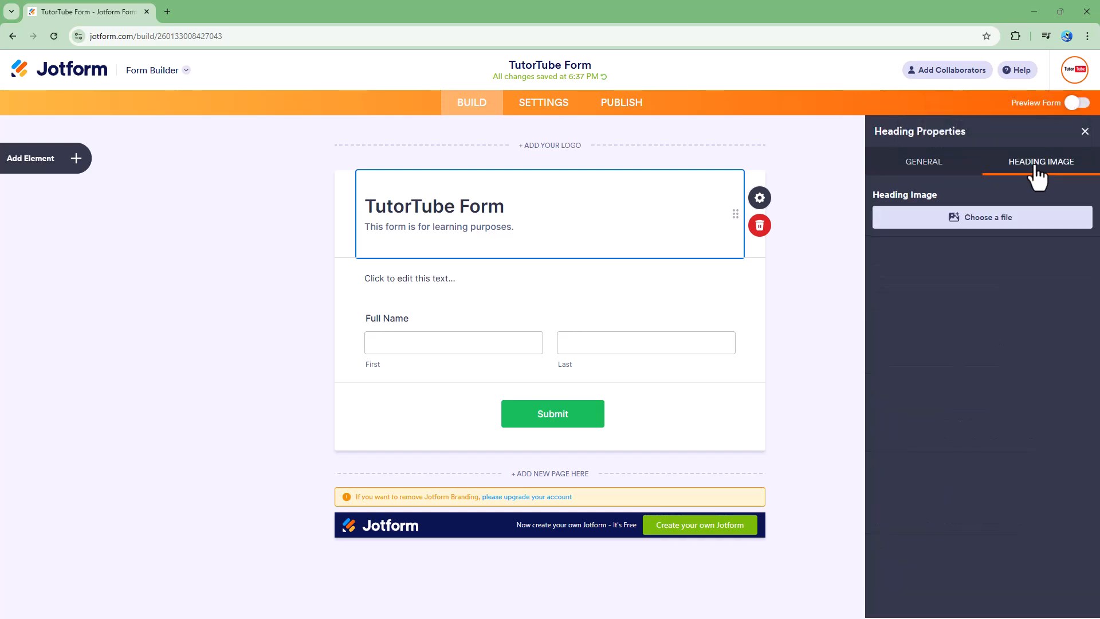
{"action": "left_click", "coordinate": [986, 223]}
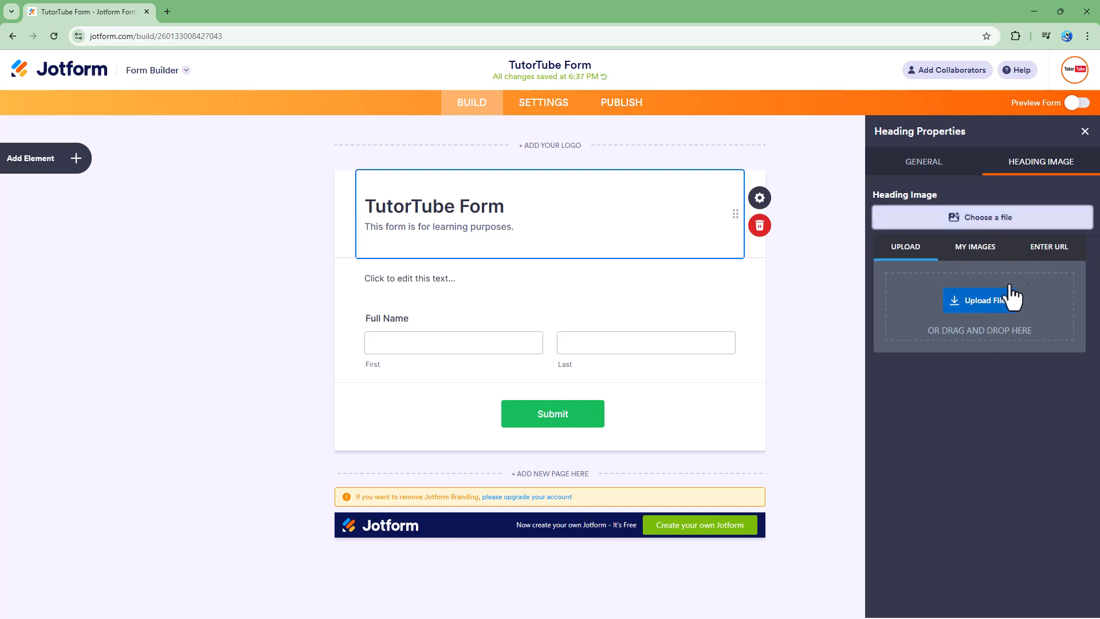
{"action": "left_click", "coordinate": [1039, 252]}
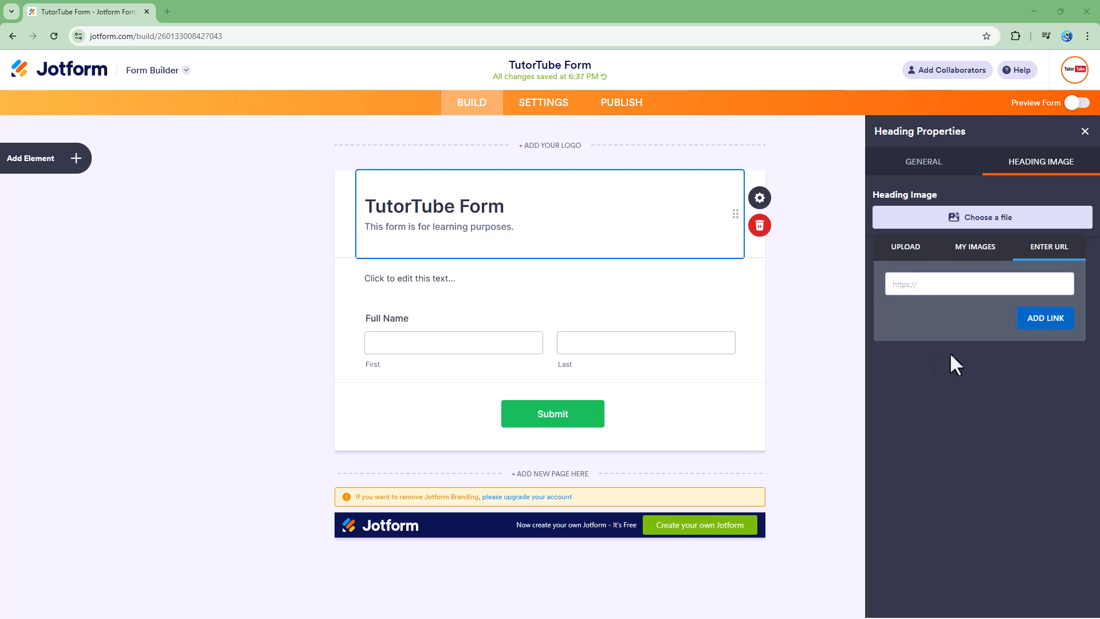
{"action": "right_click", "coordinate": [906, 283]}
{"action": "left_click", "coordinate": [928, 420]}
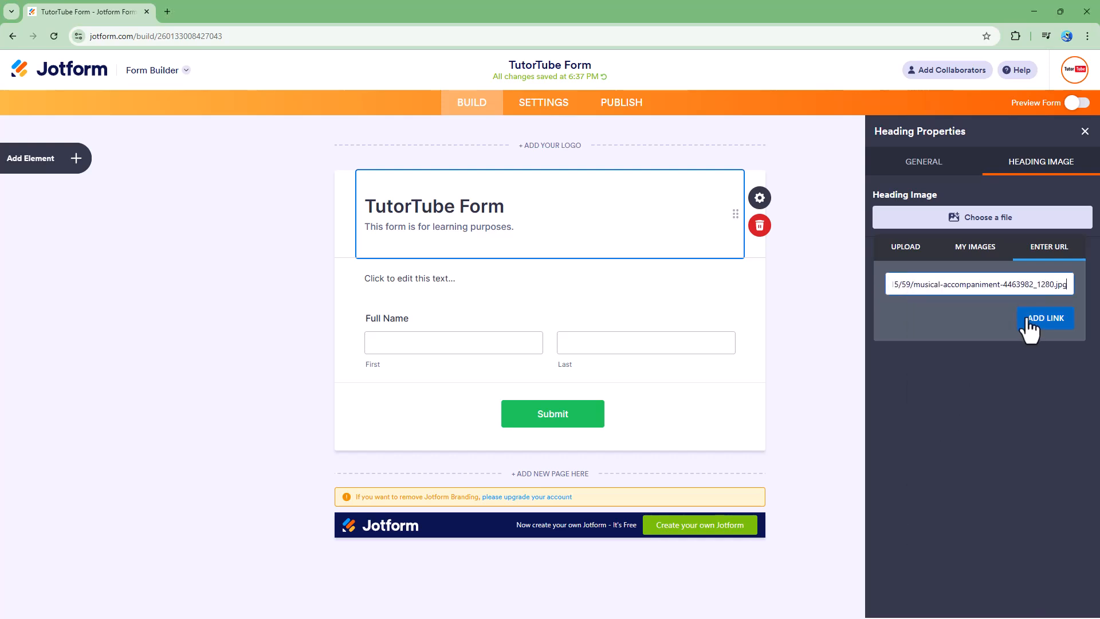
{"action": "left_click", "coordinate": [1039, 324]}
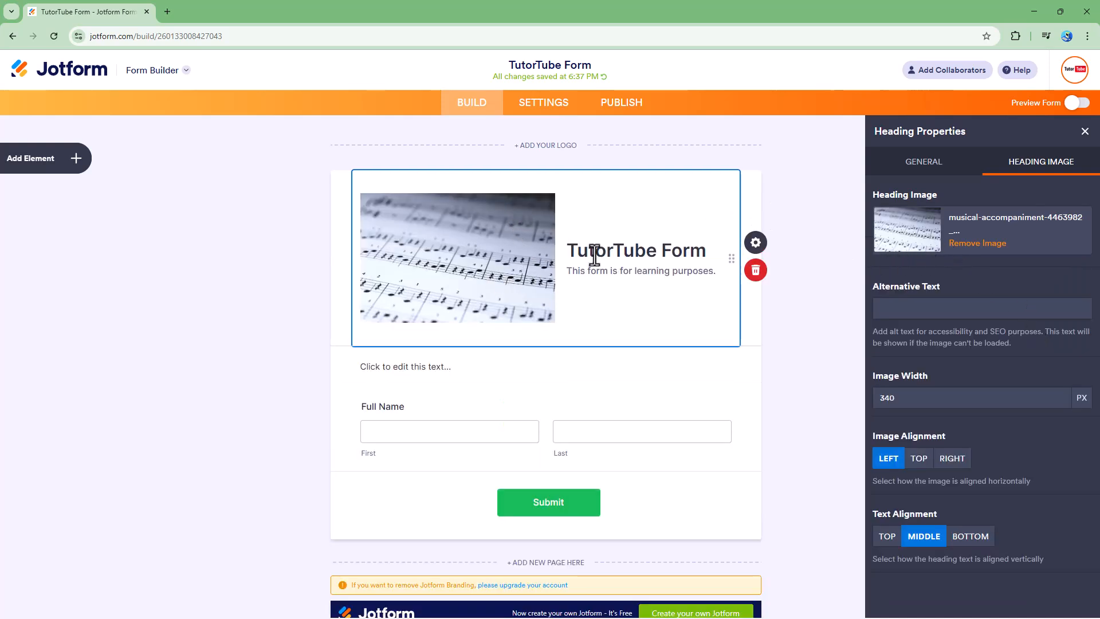
- Set the heading image's alternative text to "Music"
{"action": "left_click", "coordinate": [969, 308]}
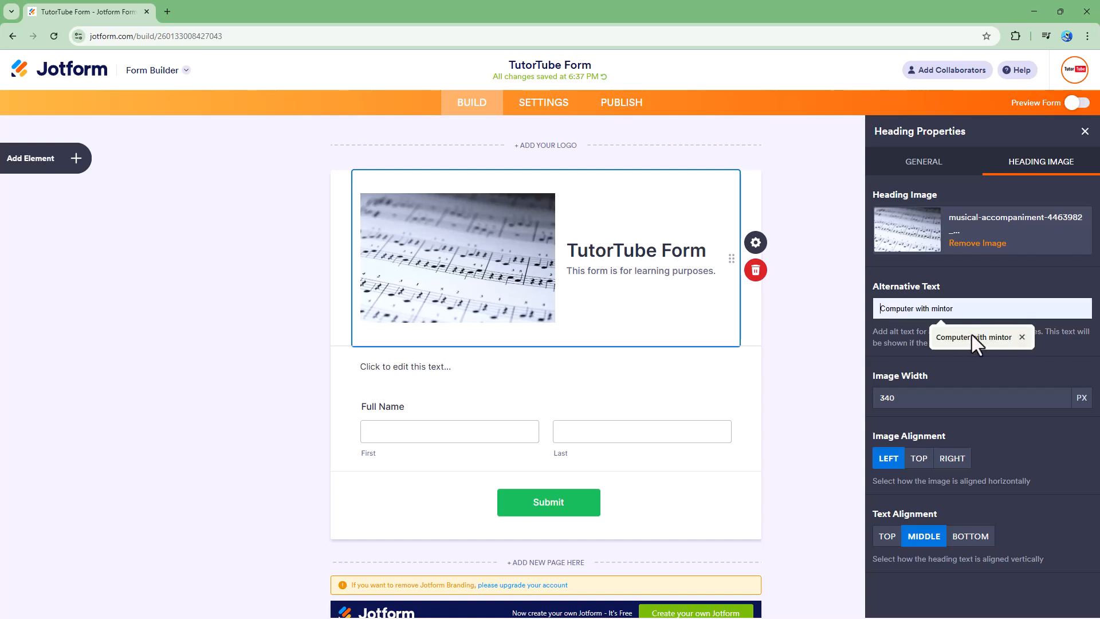
{"action": "left_click", "coordinate": [972, 335]}
{"action": "left_click_drag", "start_coordinate": [919, 308], "coordinate": [1058, 313]}
{"action": "key", "text": "BackSpace"}
{"action": "key", "text": "BackSpace"}
{"action": "key", "text": "BackSpace"}
{"action": "key", "text": "BackSpace"}
{"action": "key", "text": "BackSpace"}
{"action": "key", "text": "BackSpace"}
{"action": "key", "text": "BackSpace"}
{"action": "key", "text": "BackSpace"}
{"action": "key", "text": "BackSpace"}
{"action": "key", "text": "BackSpace"}
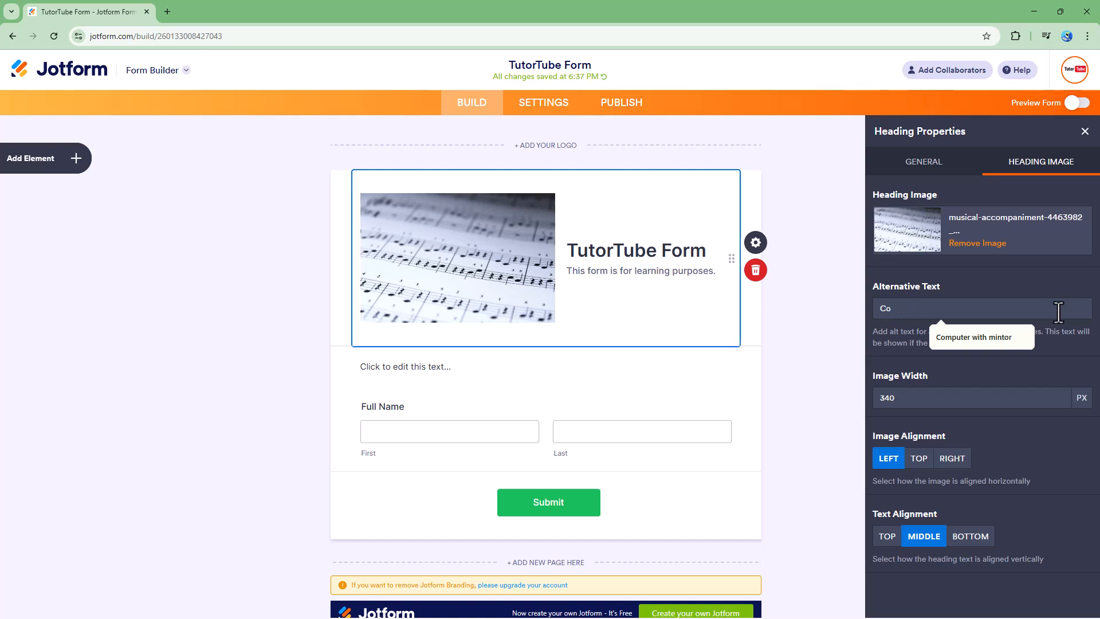
{"action": "type", "text": "Music"}
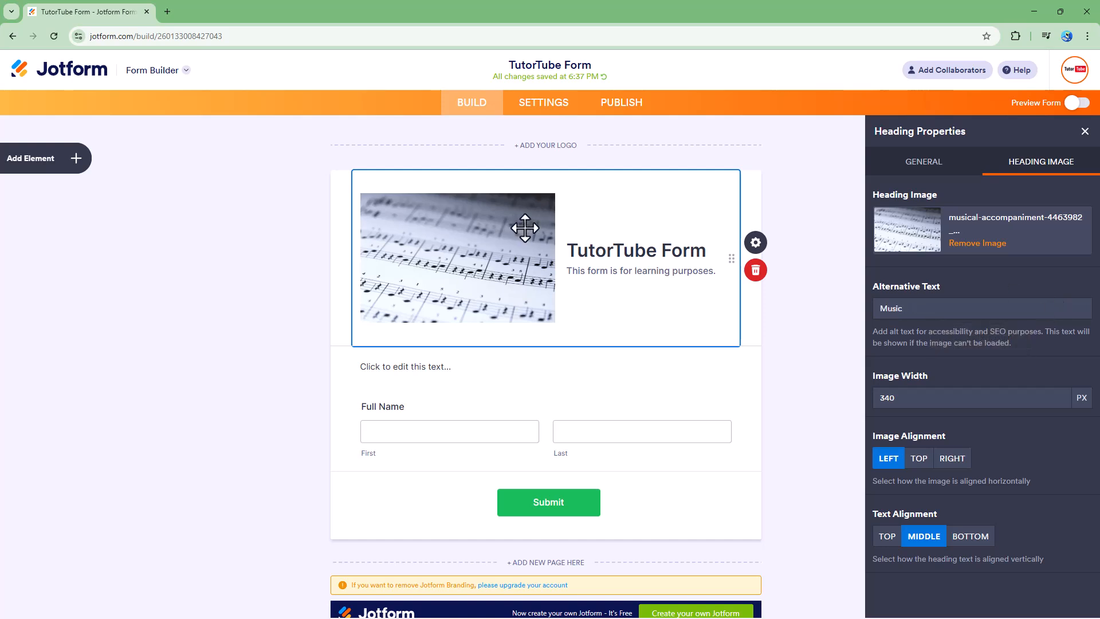
- Increase the heading image's width to 349 px
{"action": "left_click", "coordinate": [1061, 394]}
{"action": "left_click", "coordinate": [1061, 393]}
{"action": "left_click", "coordinate": [1061, 394]}
{"action": "double_click", "coordinate": [1061, 394]}
{"action": "left_click", "coordinate": [1061, 393]}
{"action": "left_click", "coordinate": [1061, 394]}
{"action": "left_click", "coordinate": [1061, 394]}
{"action": "left_click", "coordinate": [1061, 394]}
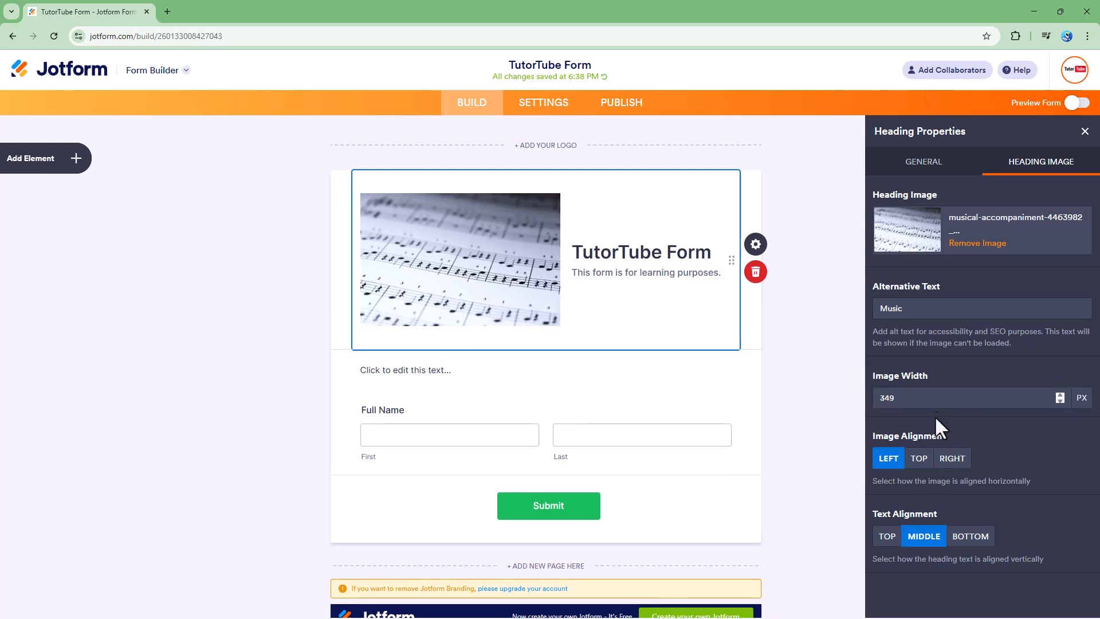
- Set the heading's image alignment to Right and try its vertical text alignments, ending on Middle
{"action": "left_click", "coordinate": [920, 460]}
{"action": "left_click", "coordinate": [952, 458]}
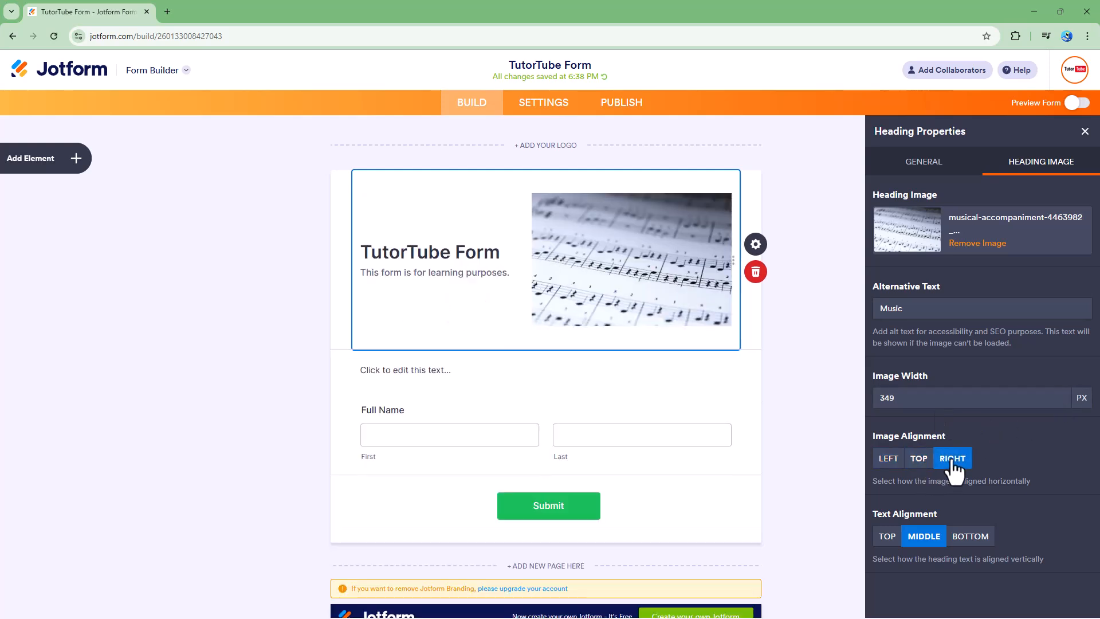
{"action": "left_click", "coordinate": [890, 539]}
{"action": "left_click", "coordinate": [922, 539]}
{"action": "left_click", "coordinate": [971, 539]}
{"action": "left_click", "coordinate": [937, 539]}
- Remove the sheet-music image from the heading
{"action": "left_click", "coordinate": [940, 161]}
{"action": "left_click", "coordinate": [1014, 165]}
{"action": "left_click", "coordinate": [971, 244]}
- Check the previously stored images and upload the musical-accompaniment-4463982 image file to the heading
{"action": "left_click", "coordinate": [974, 220]}
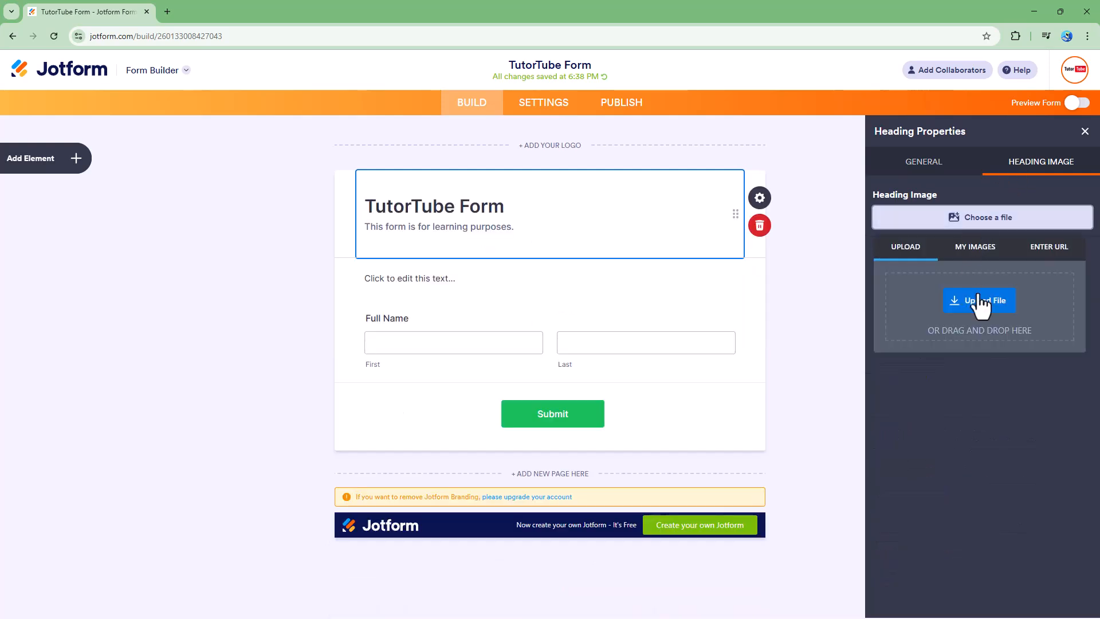
{"action": "left_click", "coordinate": [975, 249]}
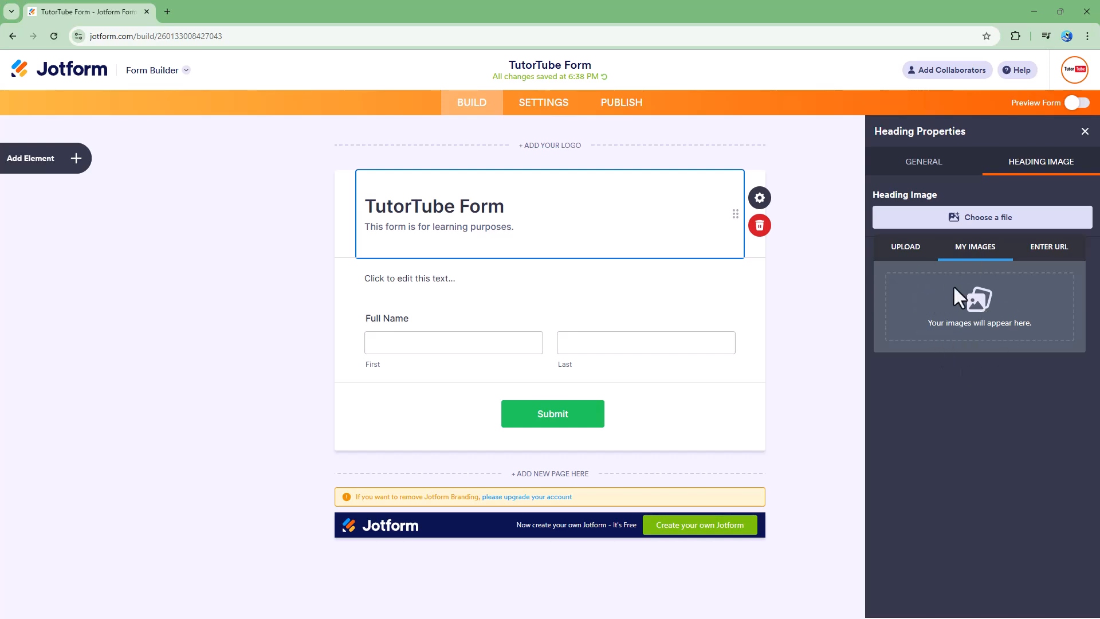
{"action": "left_click", "coordinate": [906, 247]}
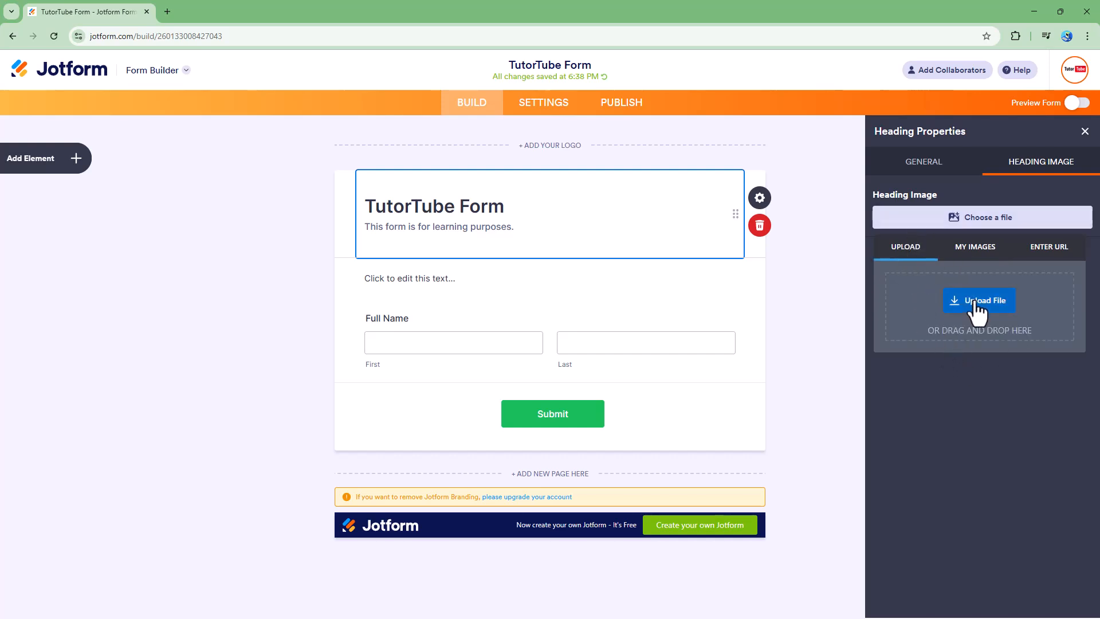
{"action": "left_click_drag", "start_coordinate": [1099, 310], "coordinate": [967, 311]}
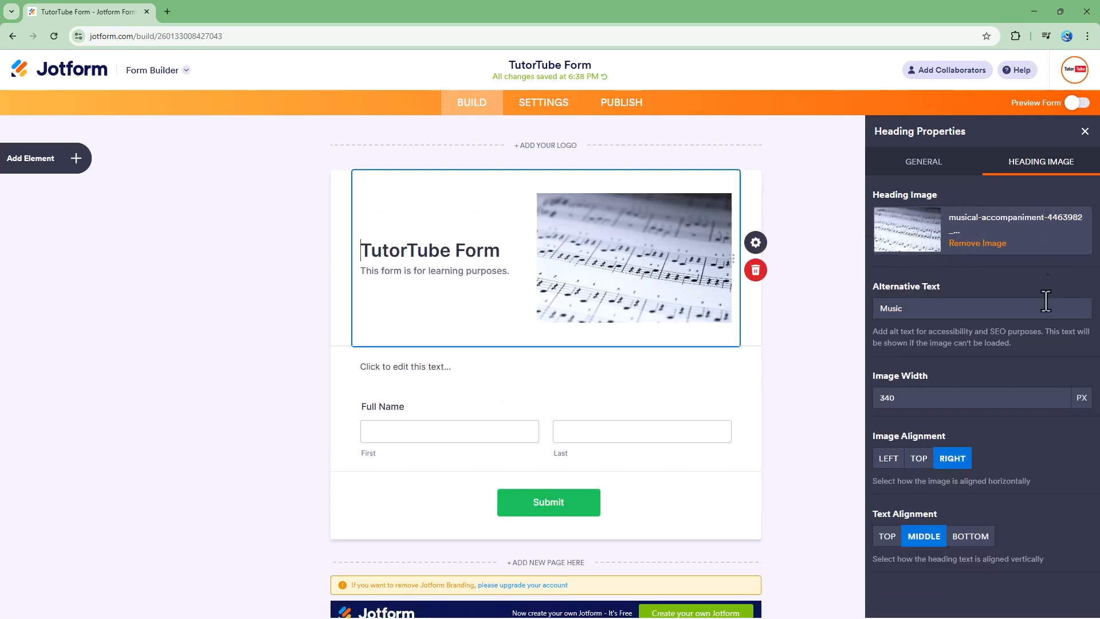
- Replace the heading image with the file pexels-enginakyurt-14543421.jpg uploaded from the Desktop
{"action": "left_click", "coordinate": [994, 244]}
{"action": "left_click", "coordinate": [986, 217]}
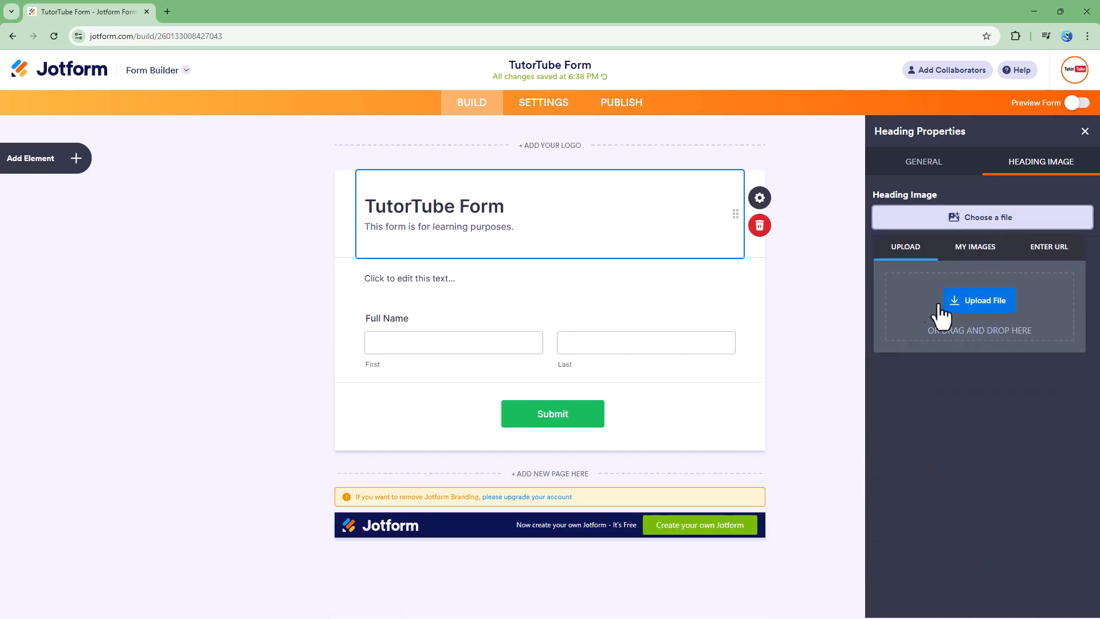
{"action": "left_click", "coordinate": [983, 302]}
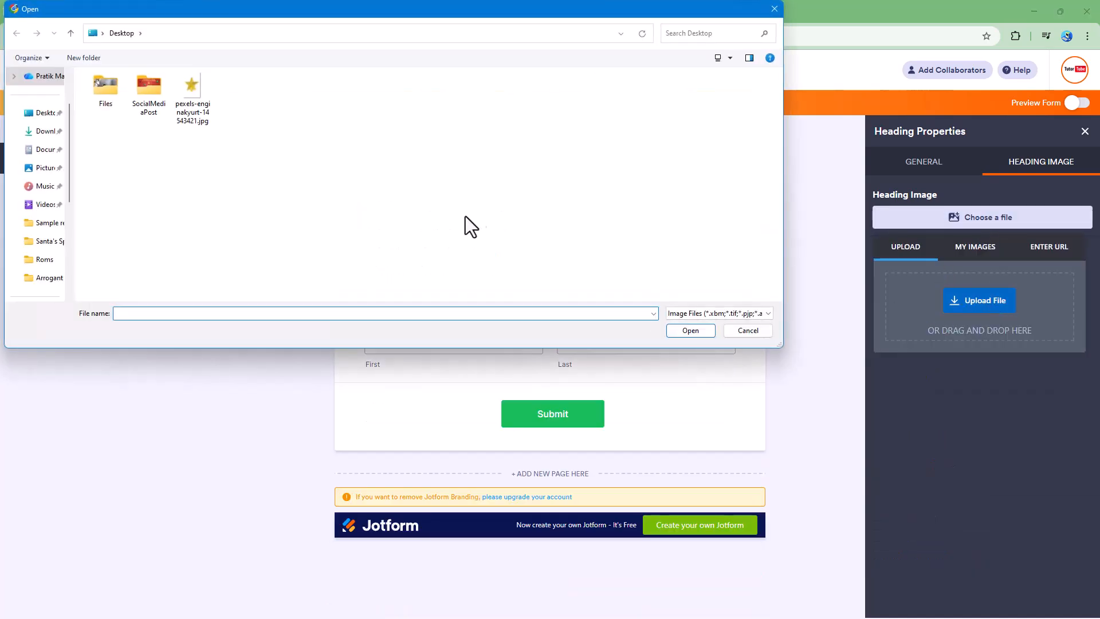
{"action": "left_click", "coordinate": [197, 97]}
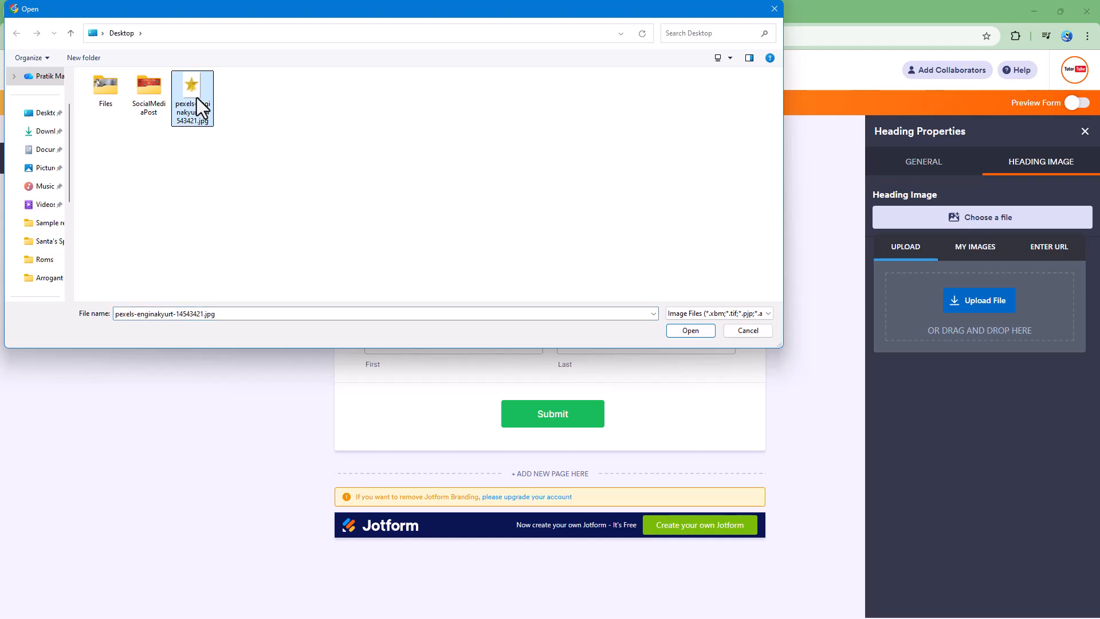
{"action": "left_click", "coordinate": [703, 332]}
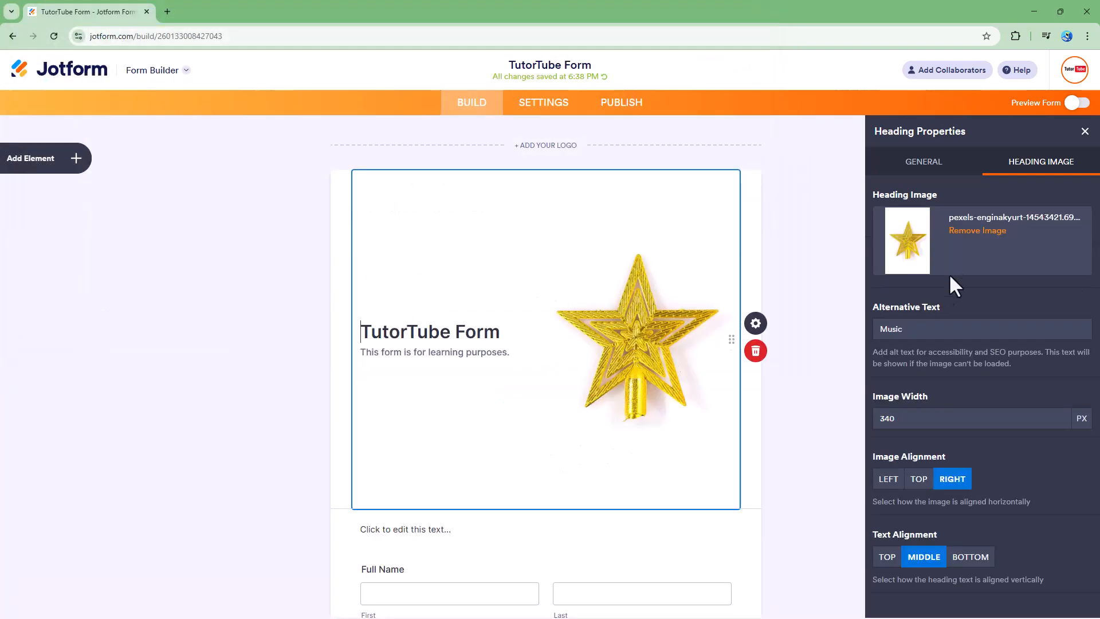